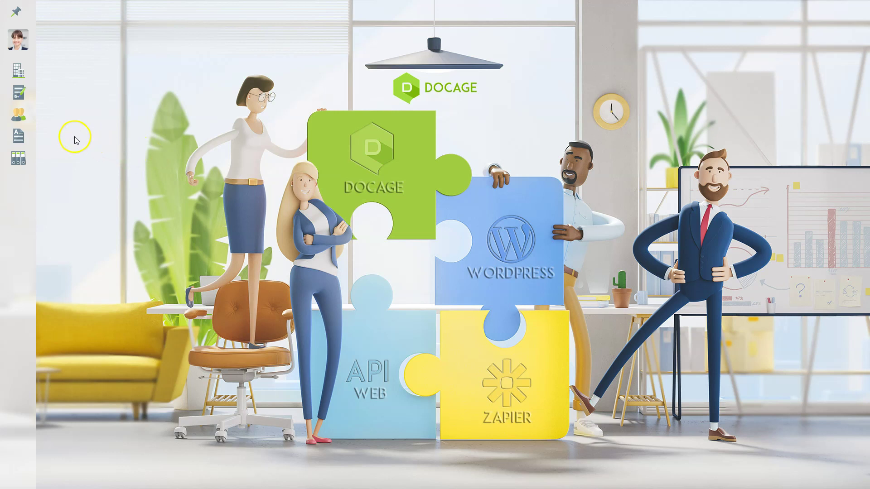
Pin the side menu open, and view the signed-in user's profile before closing it
mouse_move(24, 129)
click(17, 13)
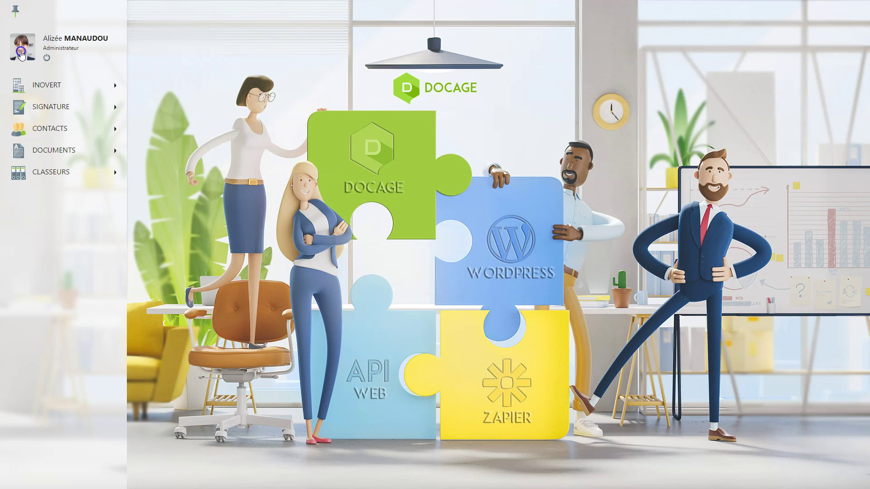
click(21, 53)
click(193, 126)
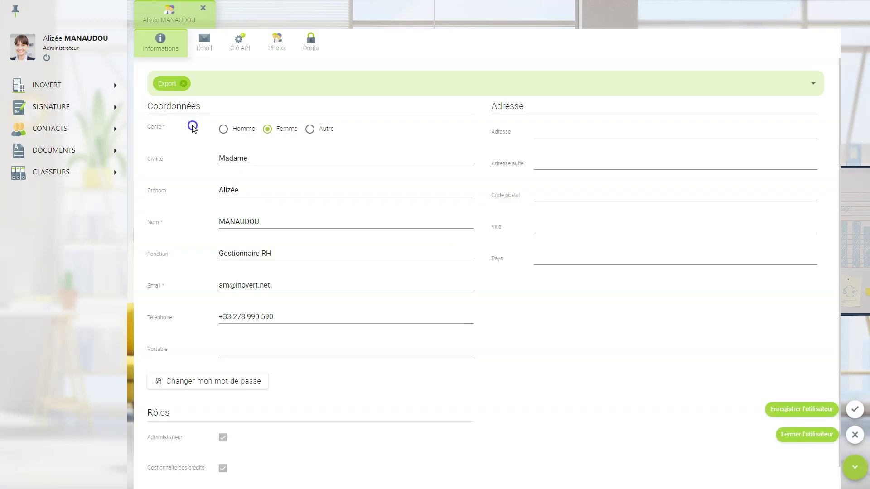
click(203, 8)
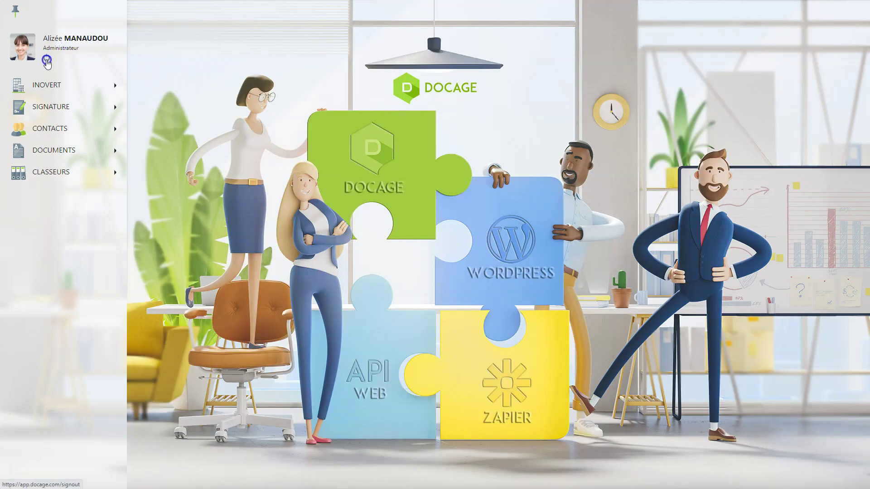
Open the INOVERT organisation record and examine its general information, including credits, name, type and status
click(44, 85)
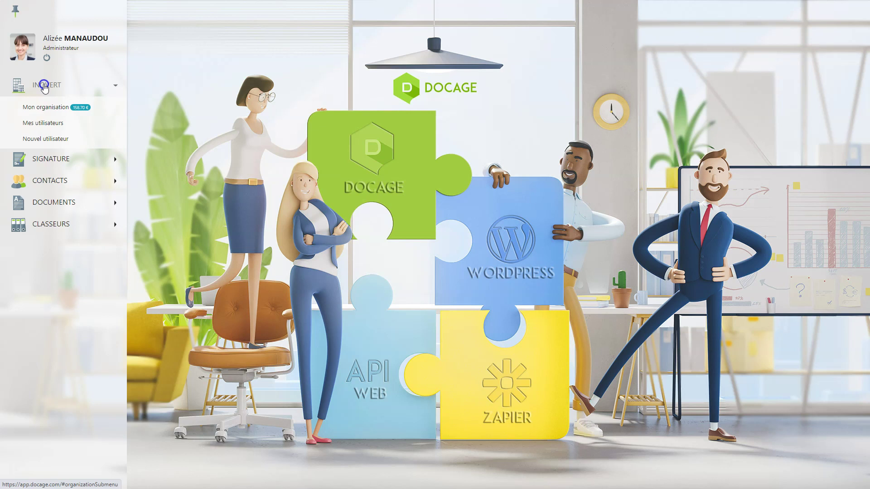
click(75, 111)
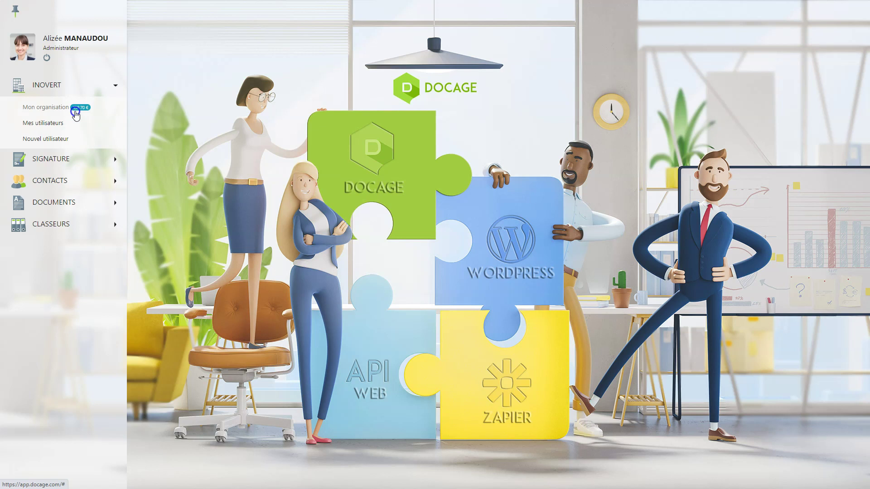
click(53, 109)
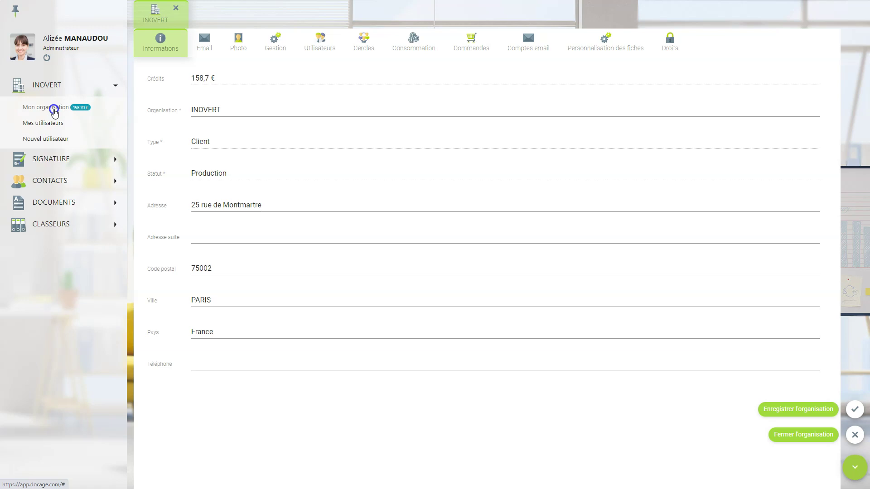
drag(577, 258, 680, 344)
click(797, 435)
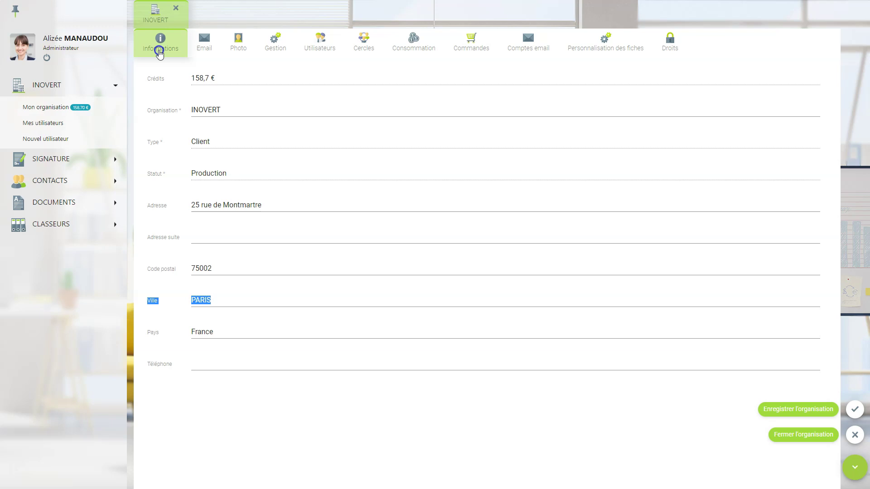
click(223, 79)
click(230, 109)
click(229, 142)
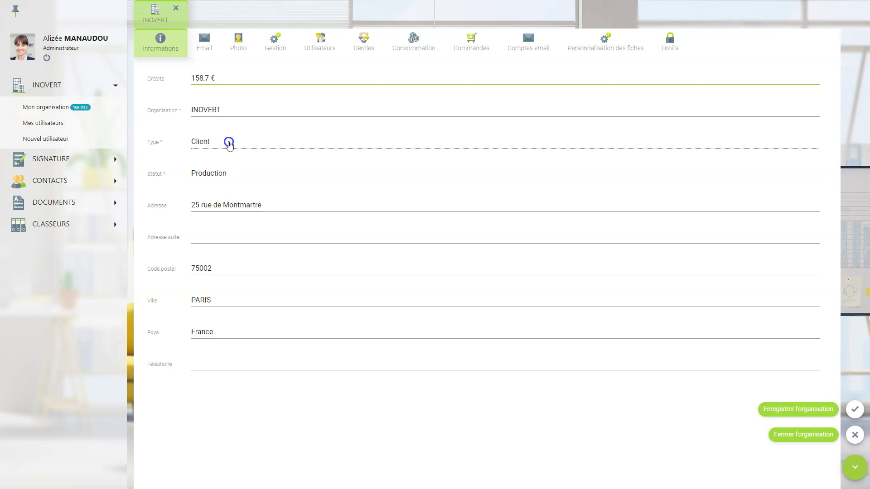
click(227, 173)
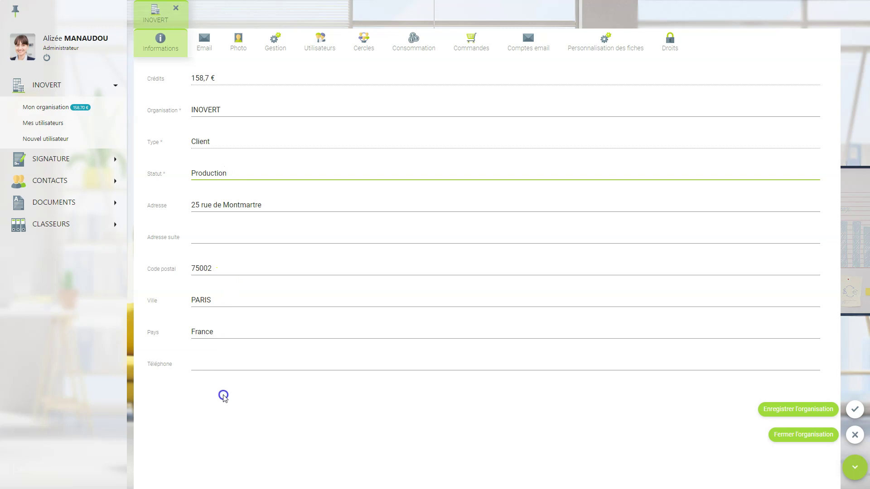
Examine the organisation's custom email account setting, its available choices and the list of email accounts
click(207, 51)
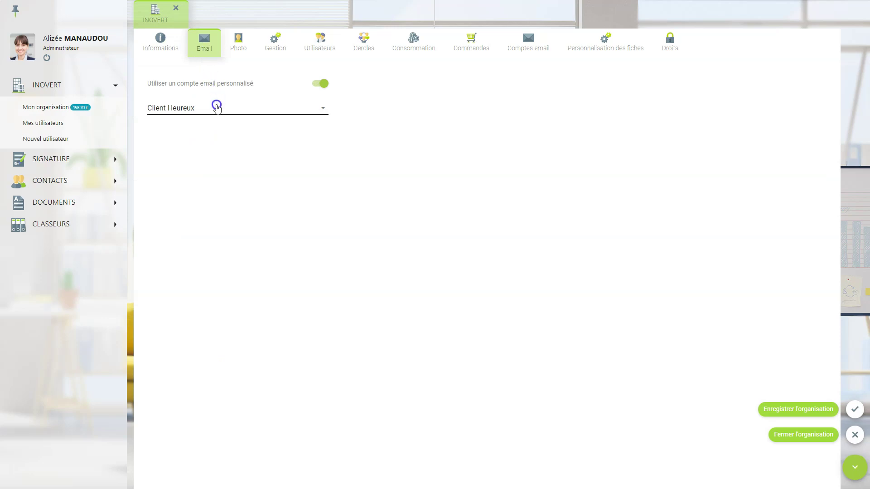
click(317, 85)
click(319, 86)
click(322, 109)
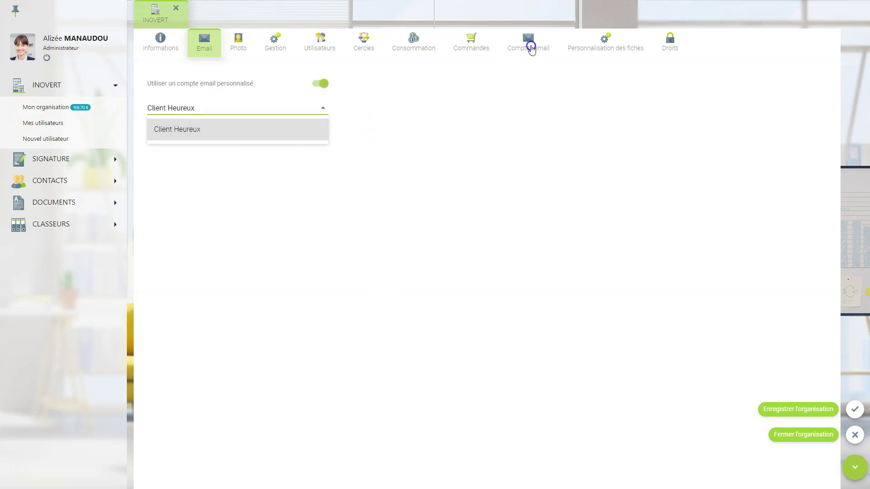
click(531, 48)
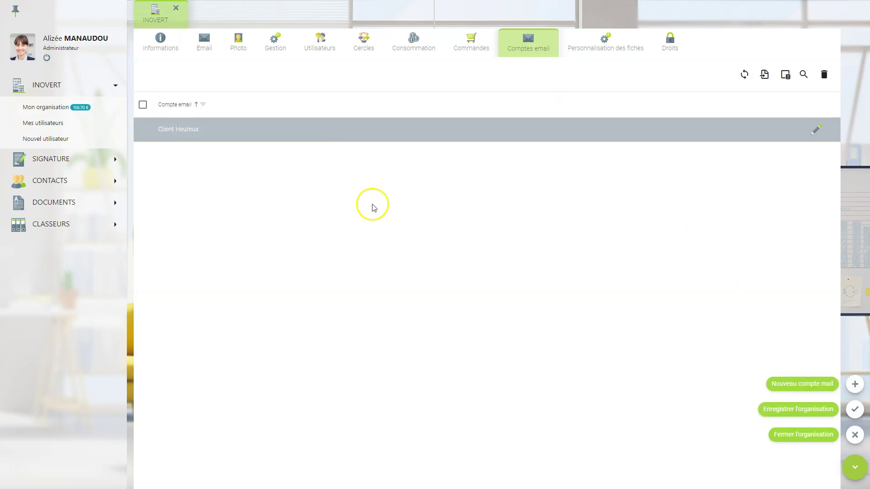
View the organisation's logo and its credit management thresholds and service prices
click(238, 47)
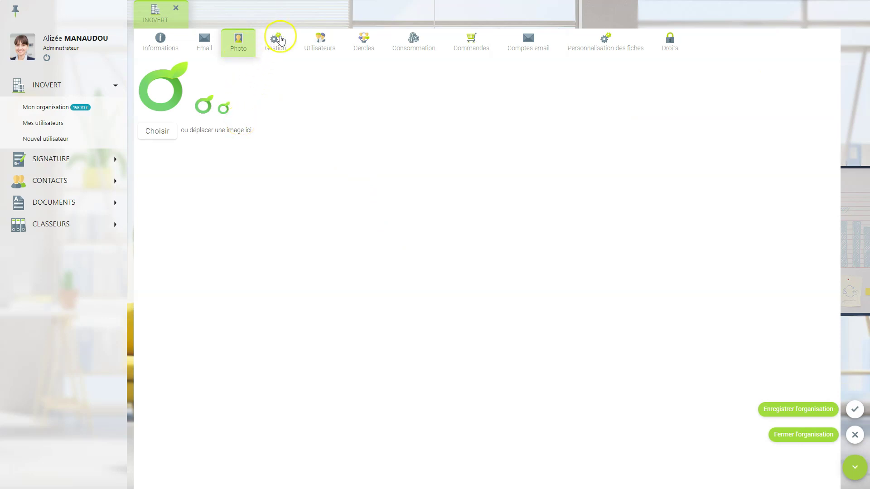
click(289, 56)
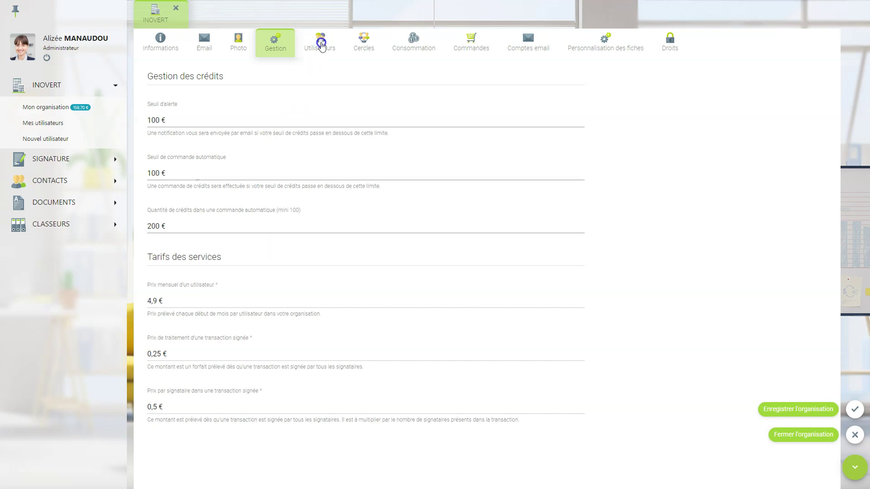
View the organisation's users, filter them to administrators only, and show all users again
click(321, 45)
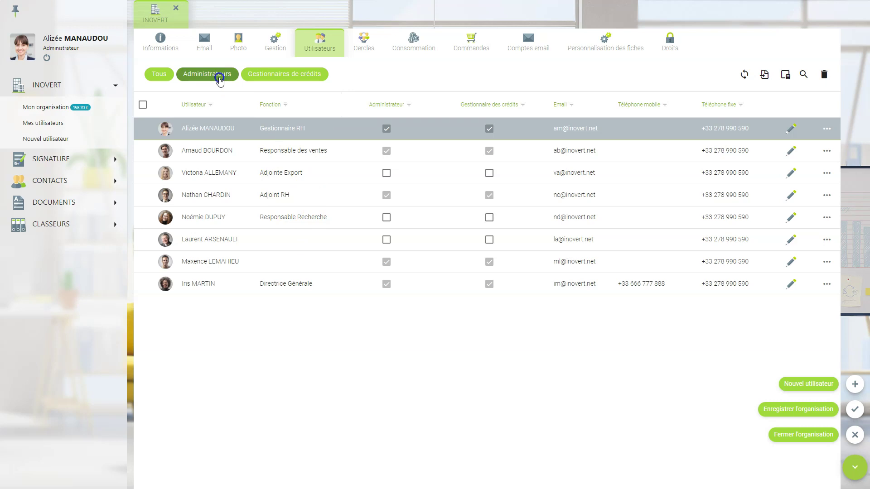
click(220, 81)
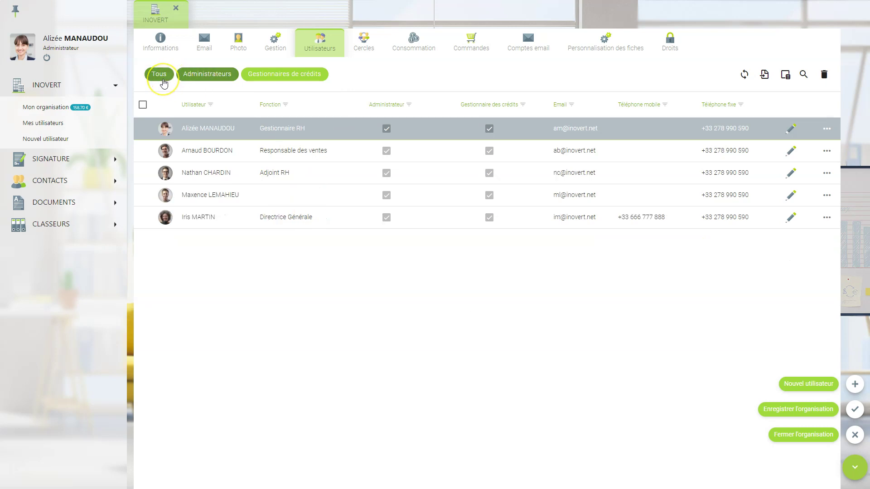
click(164, 82)
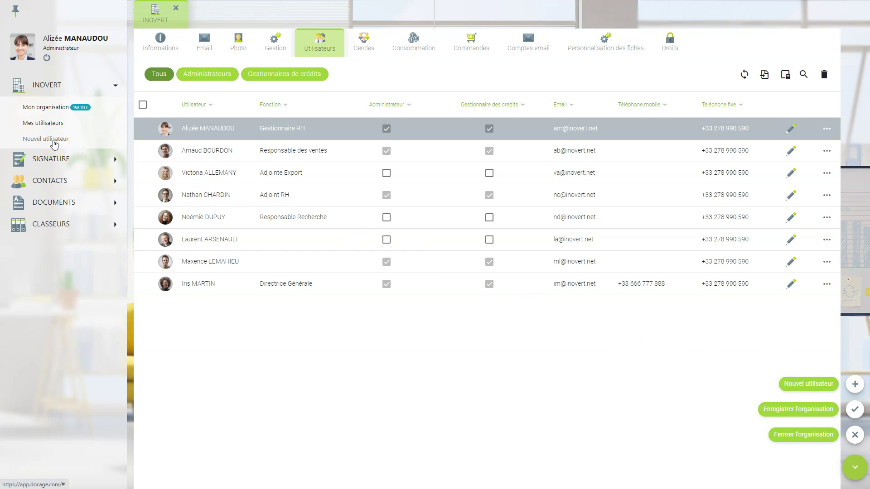
View the organisation's circles and the custom fields defined for the Contact record
click(361, 48)
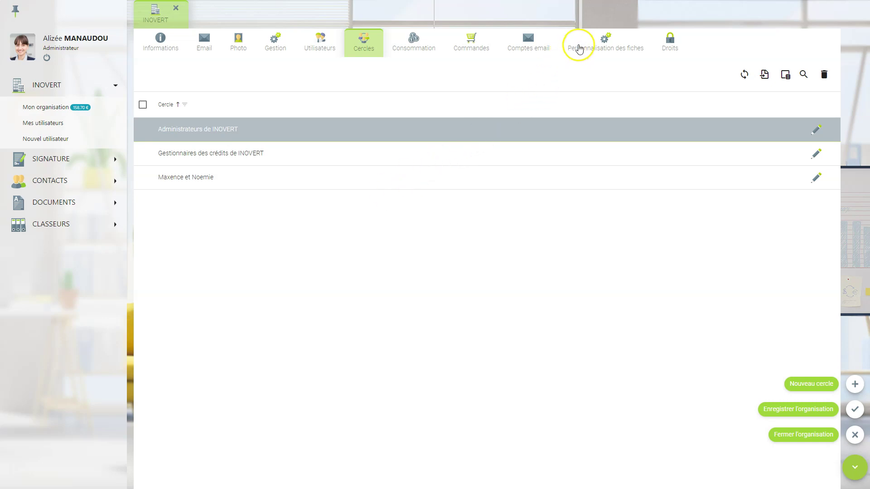
click(579, 49)
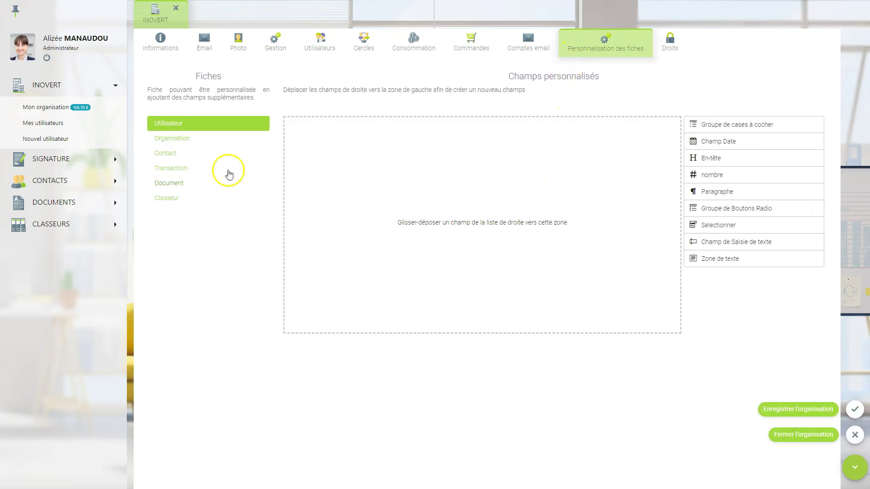
click(176, 155)
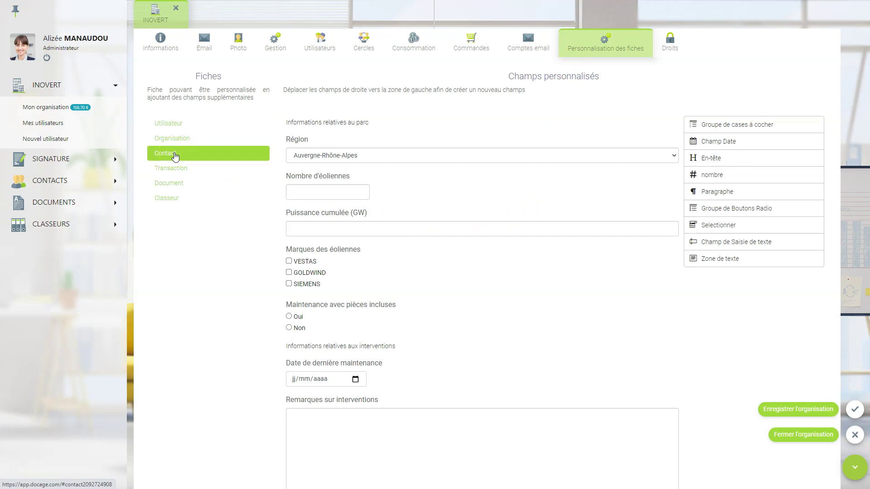
Review the organisation's access rights, its consumption reports and its credit orders
click(670, 43)
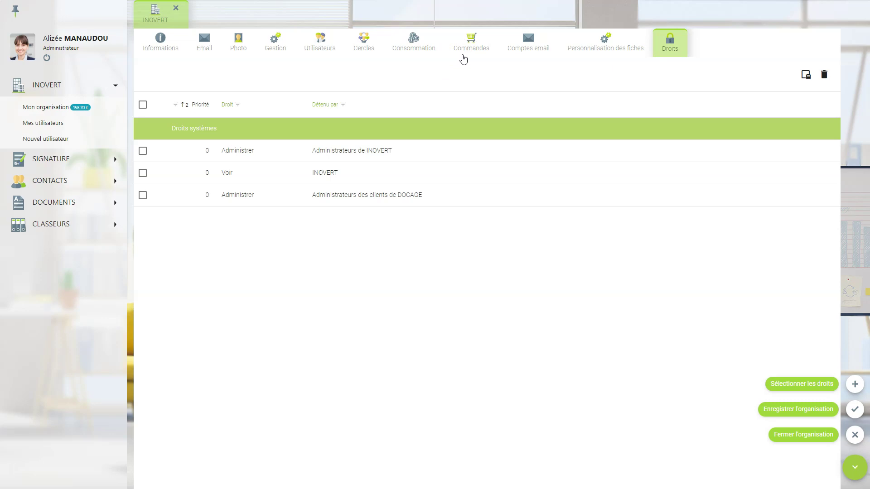
click(416, 53)
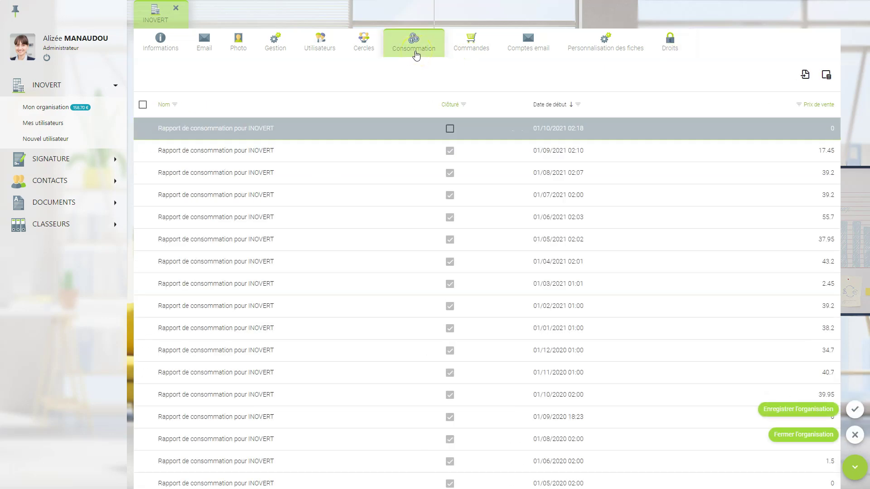
click(458, 47)
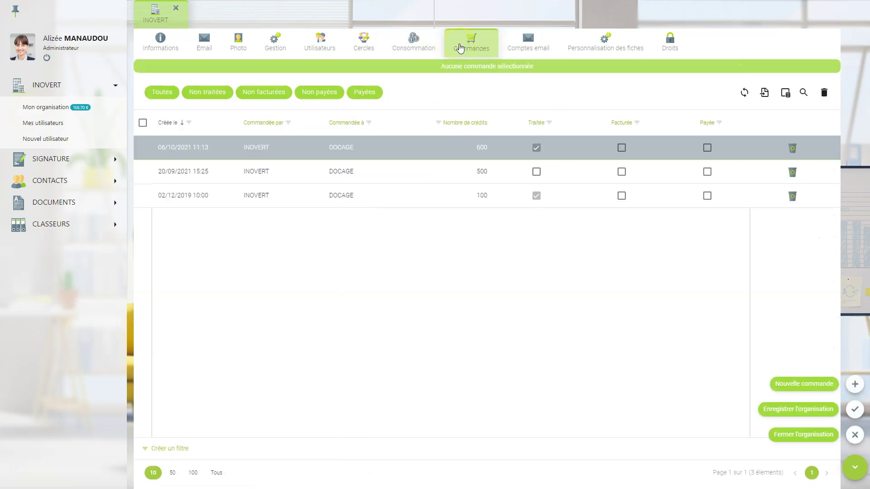
Open the list of own signature transactions and examine the in-progress entries and their available actions
click(58, 159)
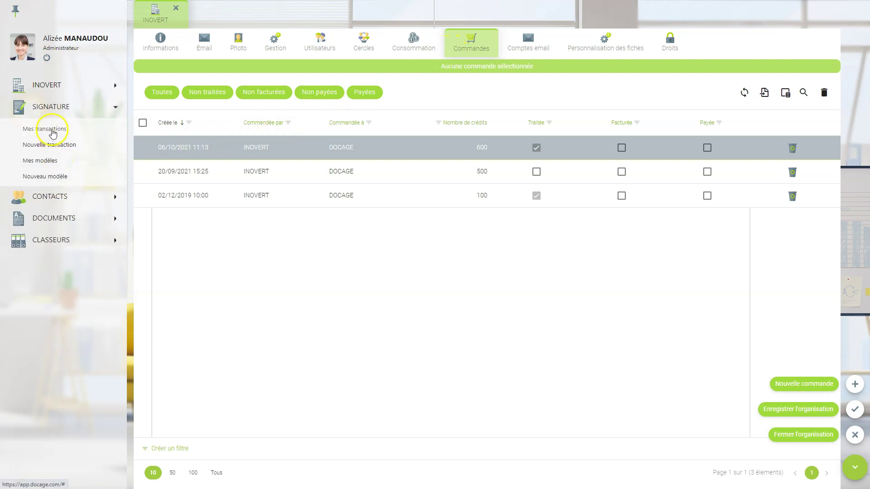
click(52, 130)
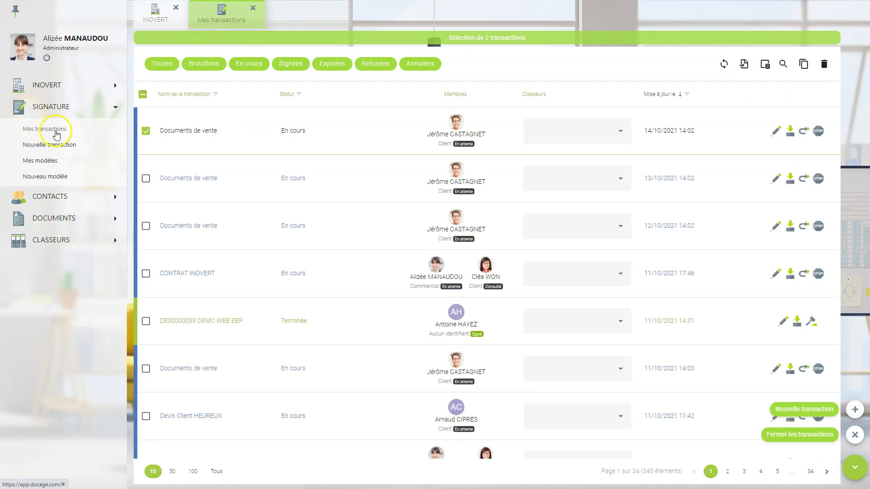
click(180, 172)
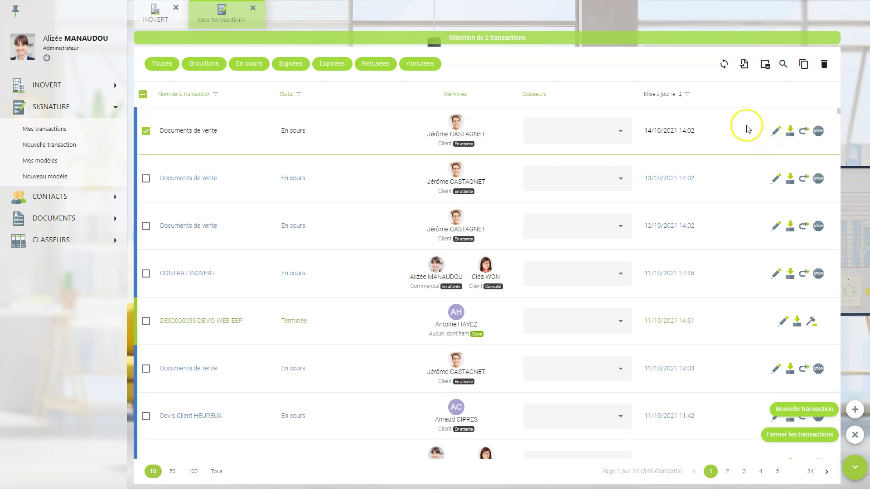
click(724, 129)
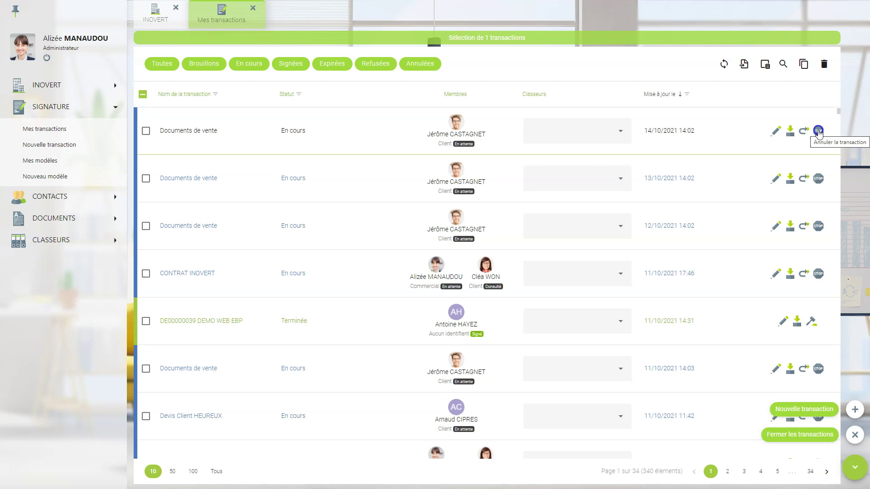
Select the completed DEMO WEB EBP transaction and examine its edit, document download and proof file download actions
click(356, 330)
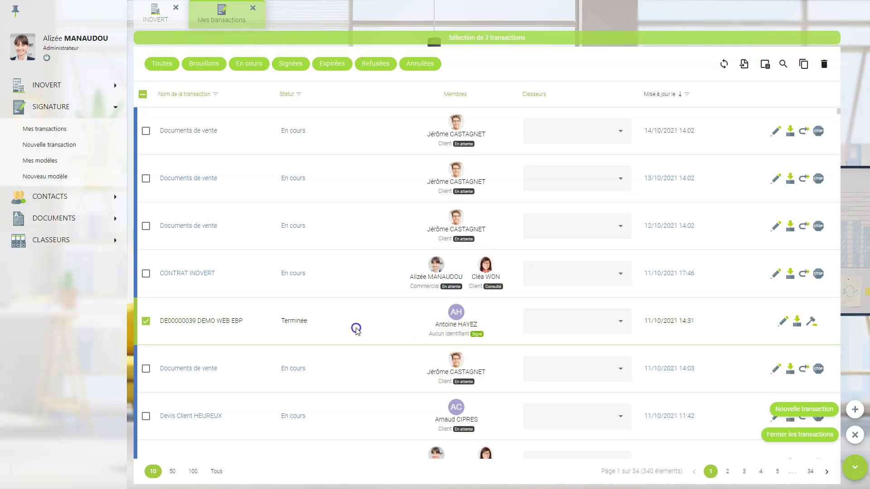
click(780, 323)
click(796, 323)
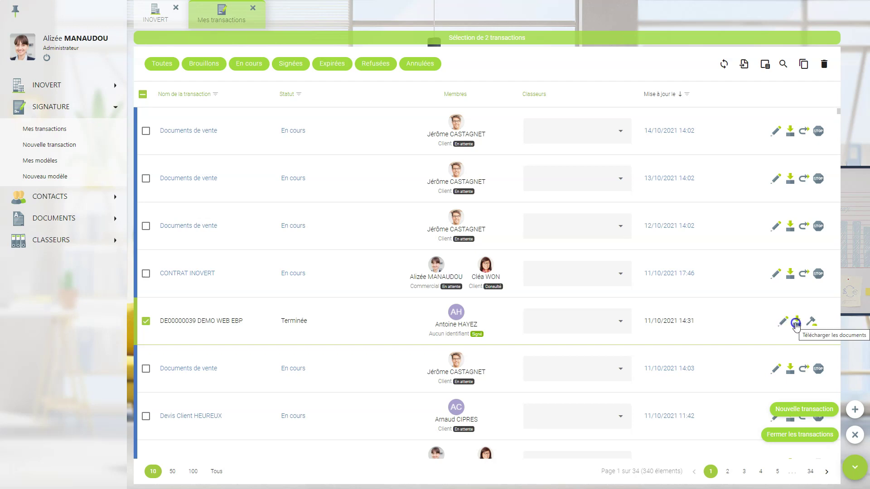
click(811, 327)
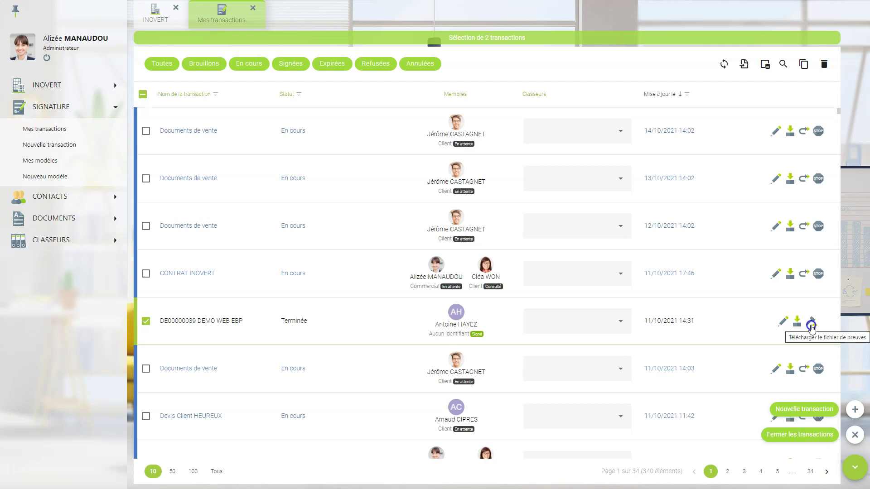
Filter the transactions to drafts, view the documents of the first "Documents de vente" draft, and close it
click(206, 66)
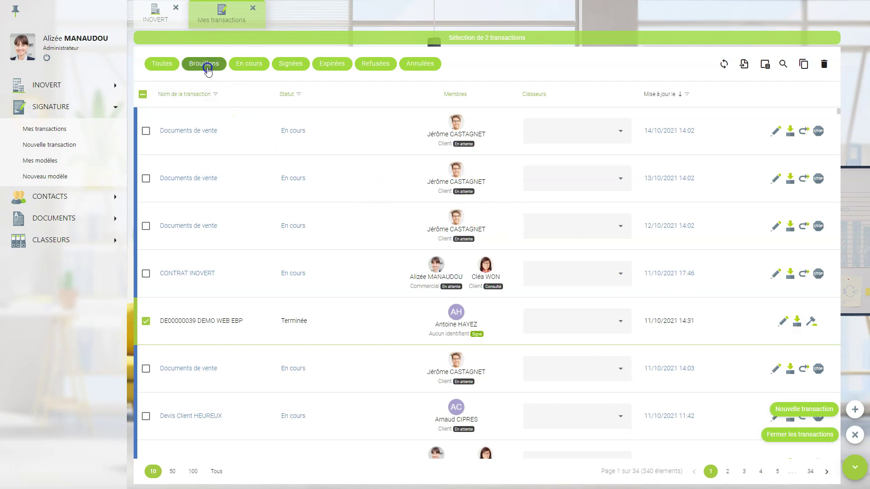
click(332, 134)
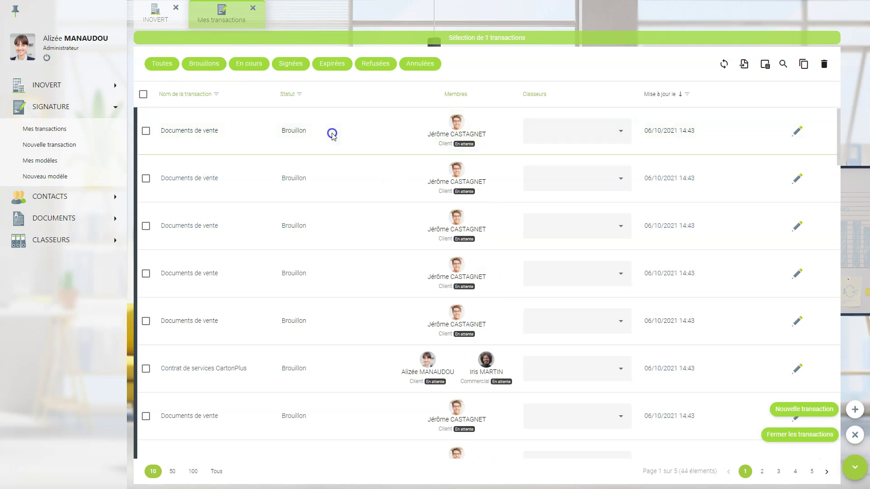
click(799, 130)
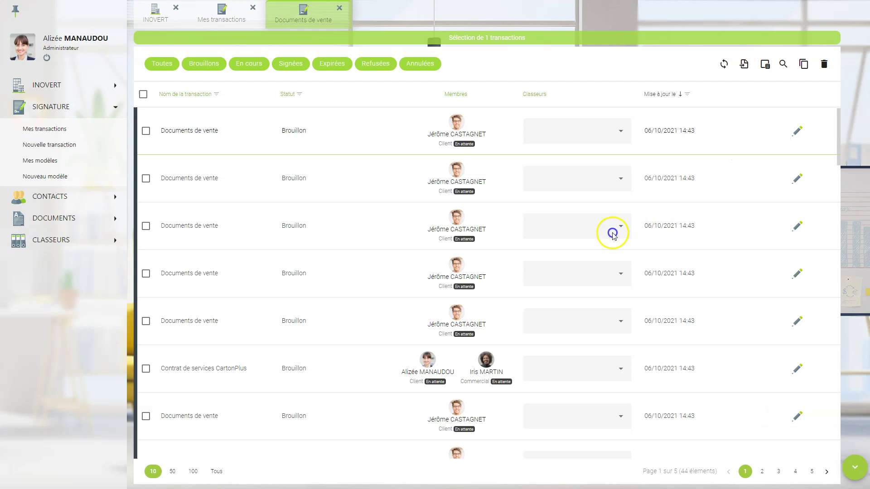
click(258, 40)
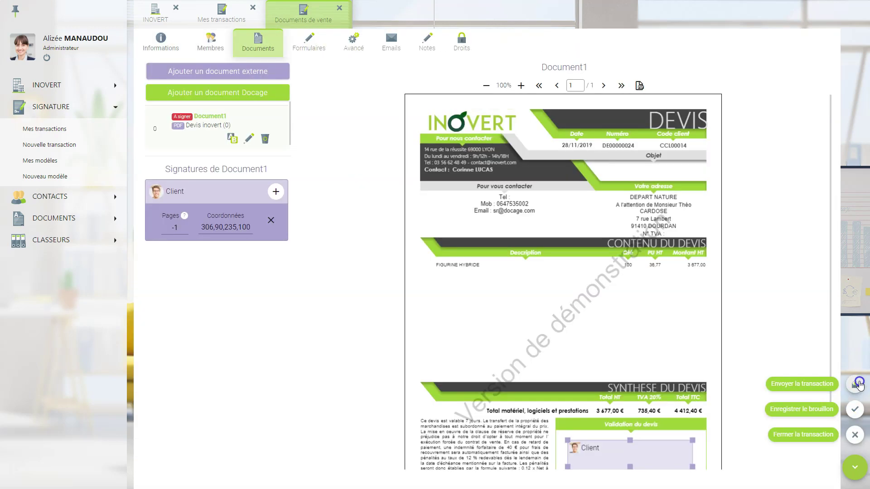
click(339, 9)
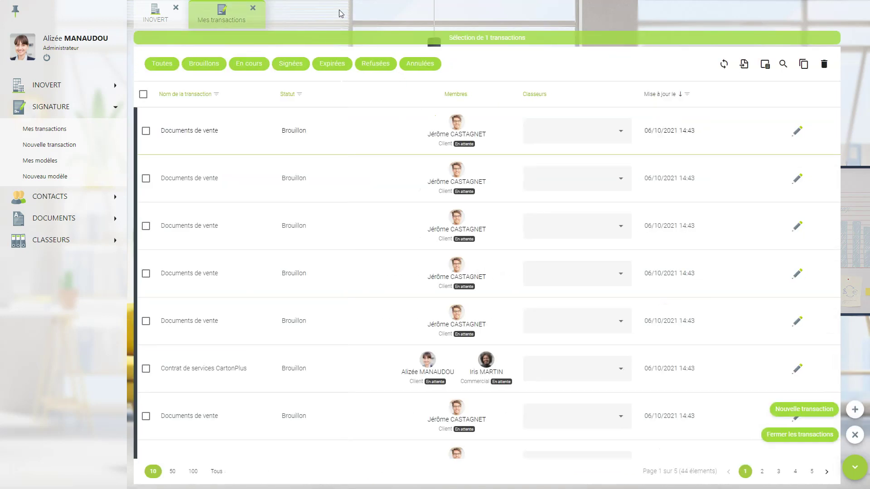
Show the transactions of all statuses and refresh the list
click(250, 67)
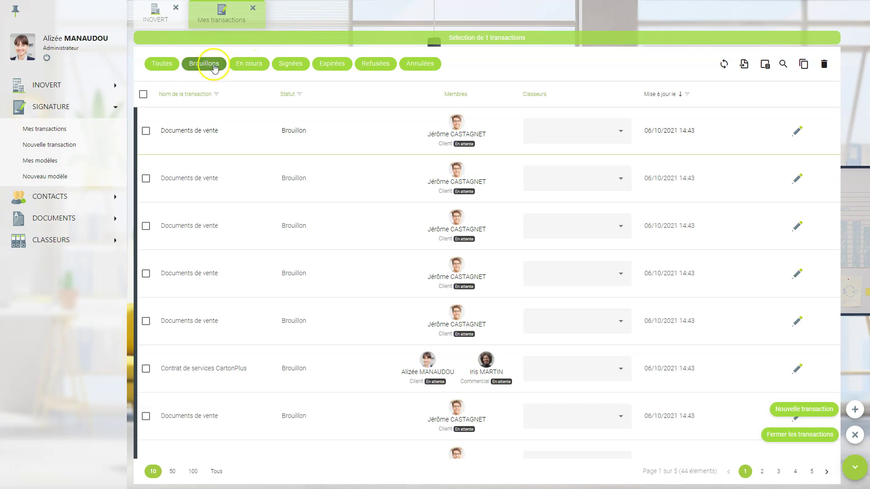
click(174, 64)
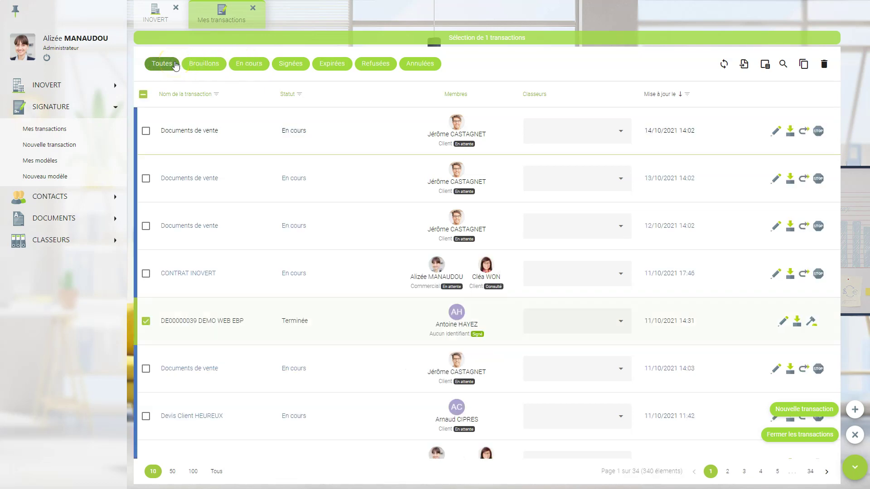
click(510, 113)
click(724, 65)
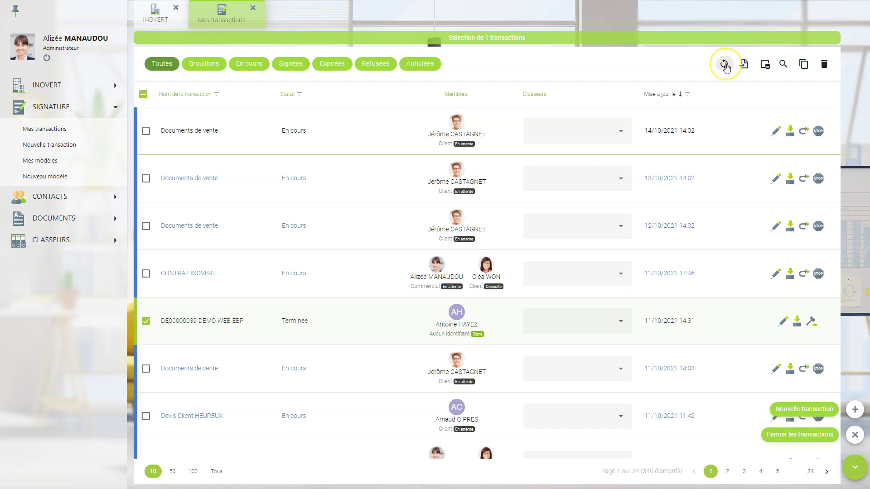
Examine the transaction export options and the list of additional columns, and close the column chooser
click(744, 66)
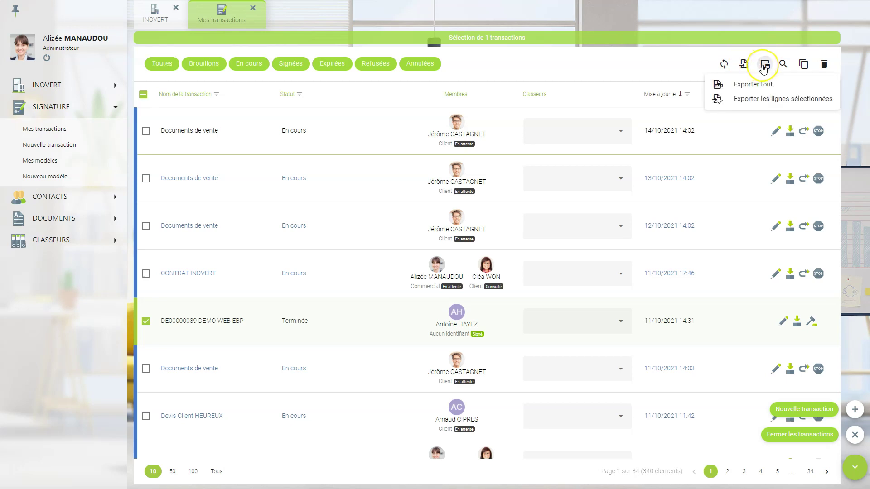
click(764, 65)
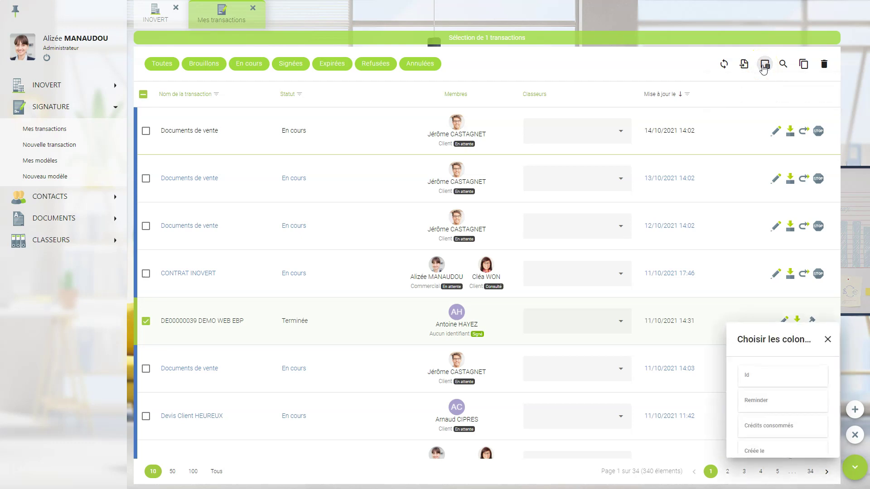
drag(779, 449, 769, 412)
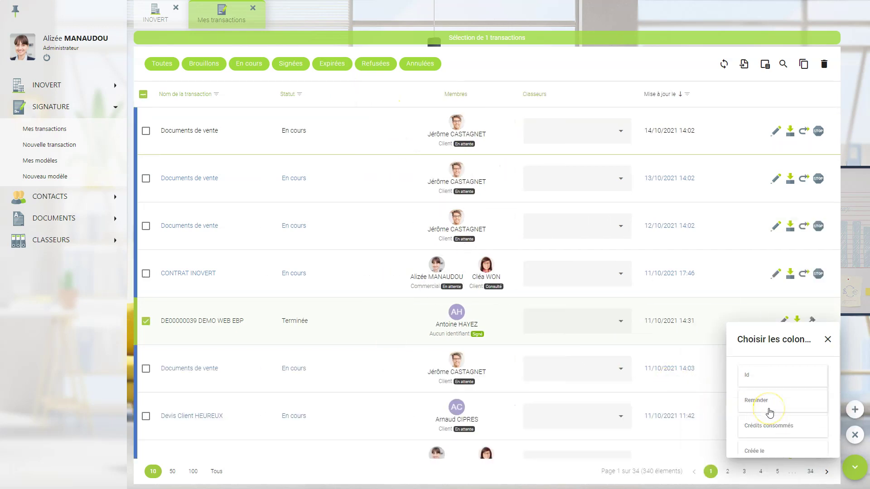
click(827, 340)
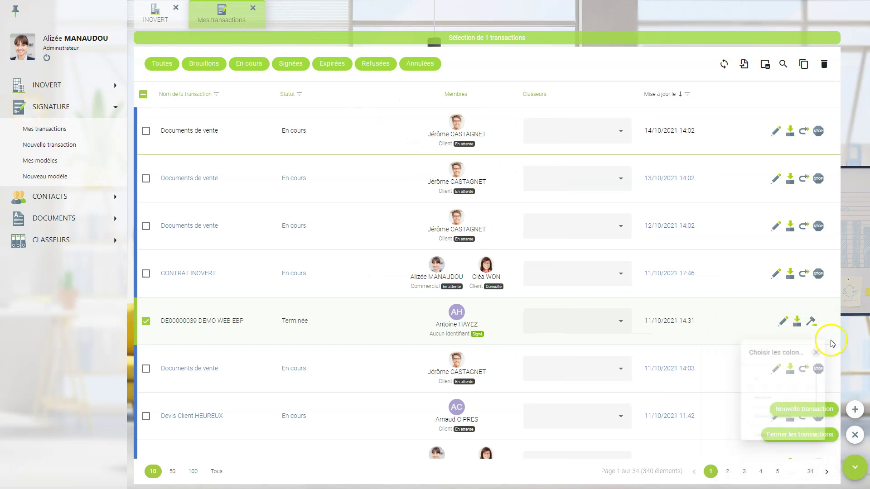
Display the search row of the transactions list and activate the transaction name filter
click(782, 66)
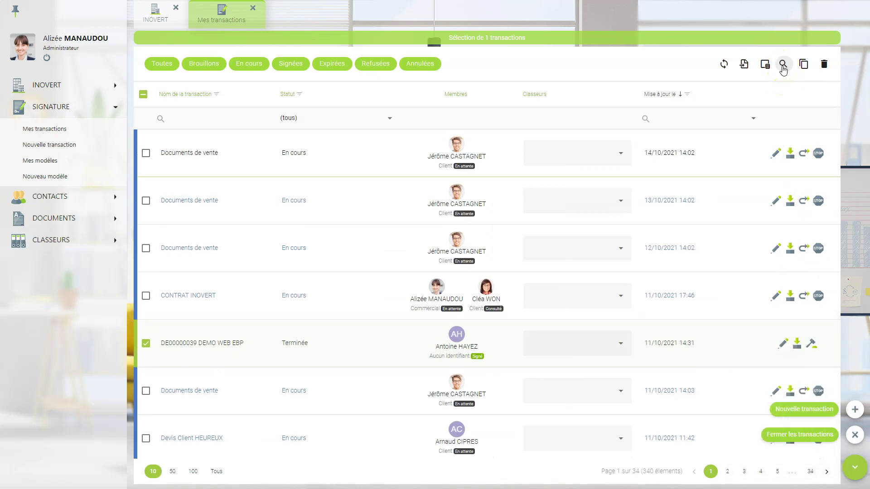
click(212, 120)
click(802, 67)
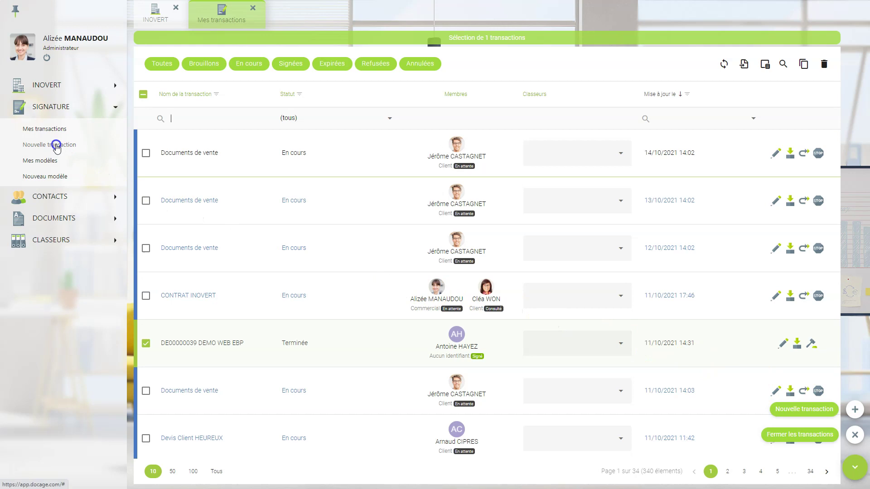
Open the list of own contacts, view the information sheet of the CASTEC PLASTIQUE contact, and close it
click(55, 196)
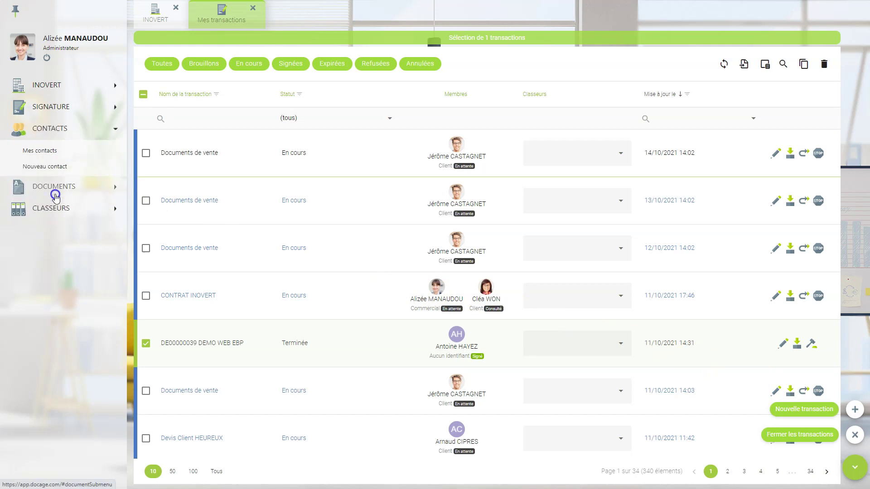
click(45, 152)
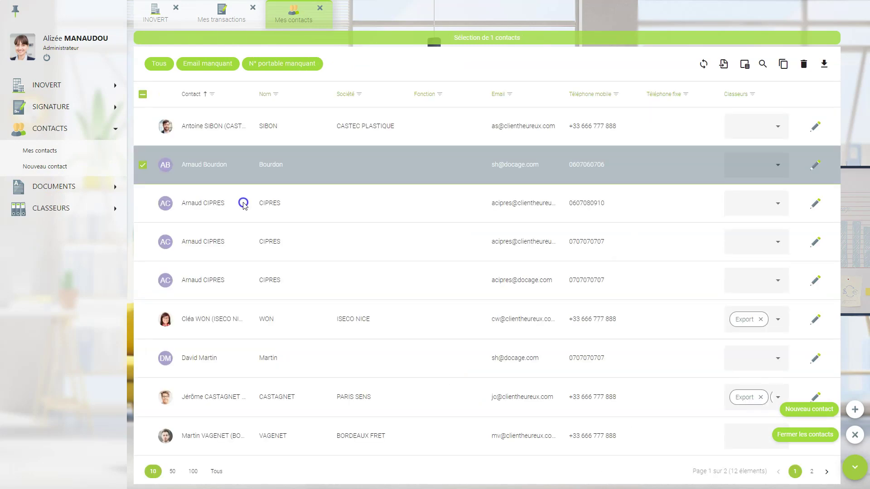
click(322, 142)
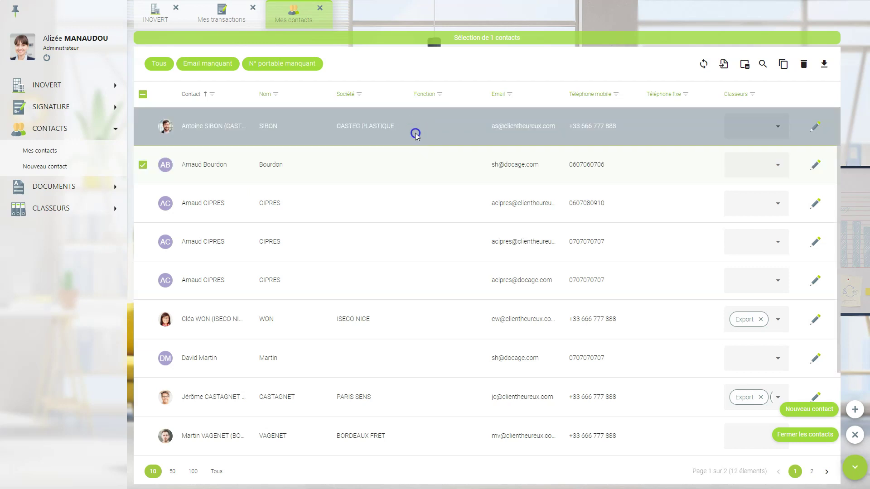
double_click(417, 133)
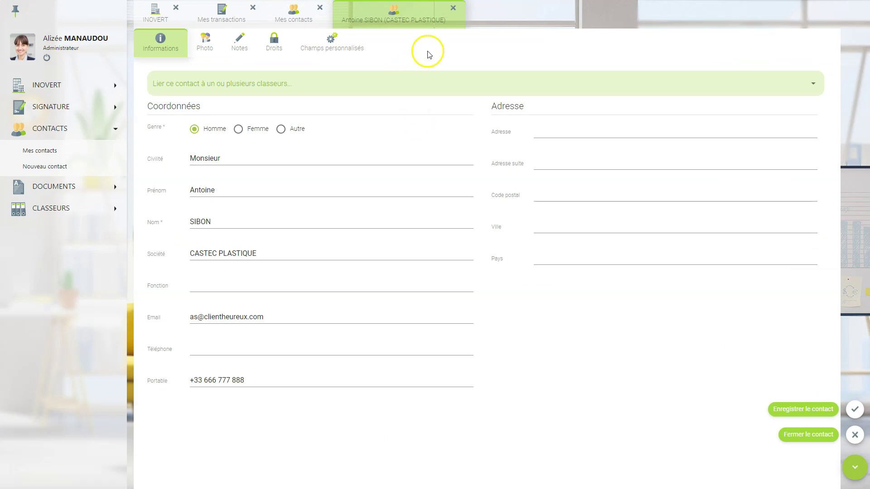
click(453, 9)
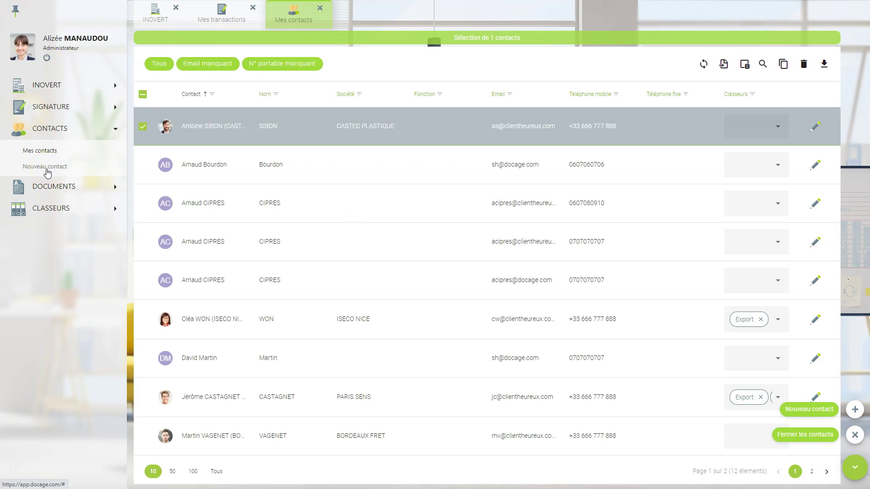
Open the list of own document templates, and open the list of own binders (Mes classeurs)
click(47, 186)
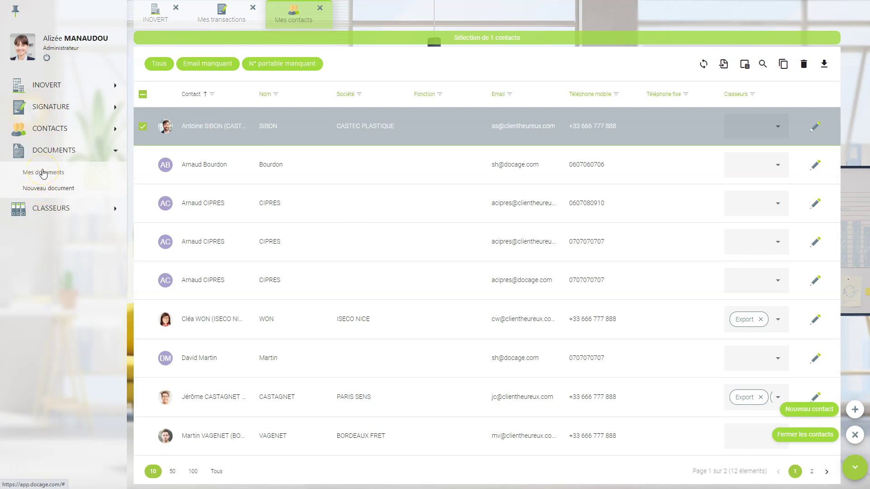
click(43, 173)
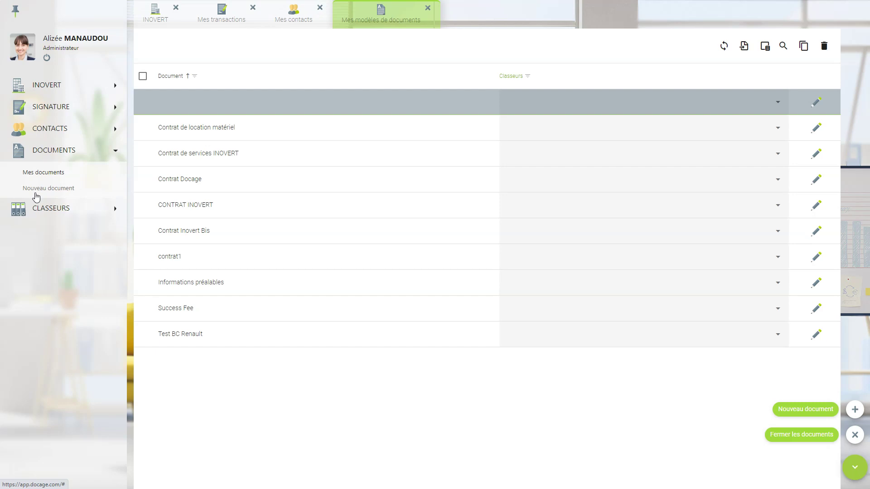
click(43, 210)
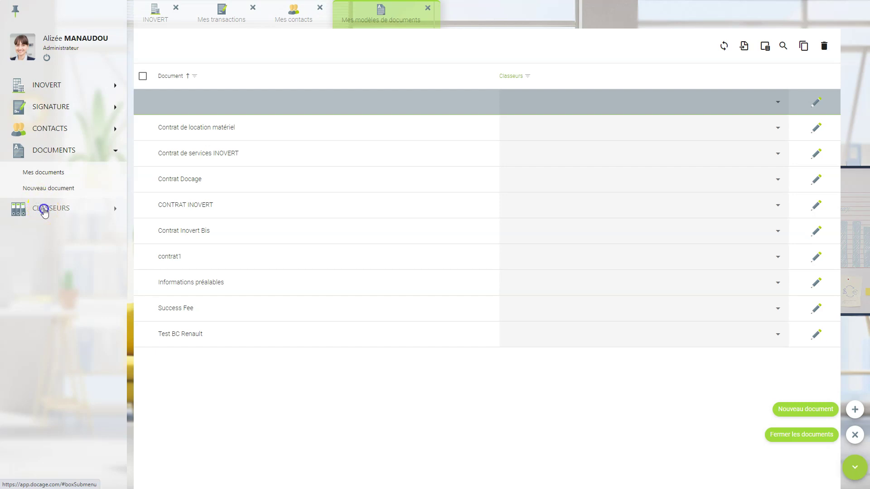
click(40, 196)
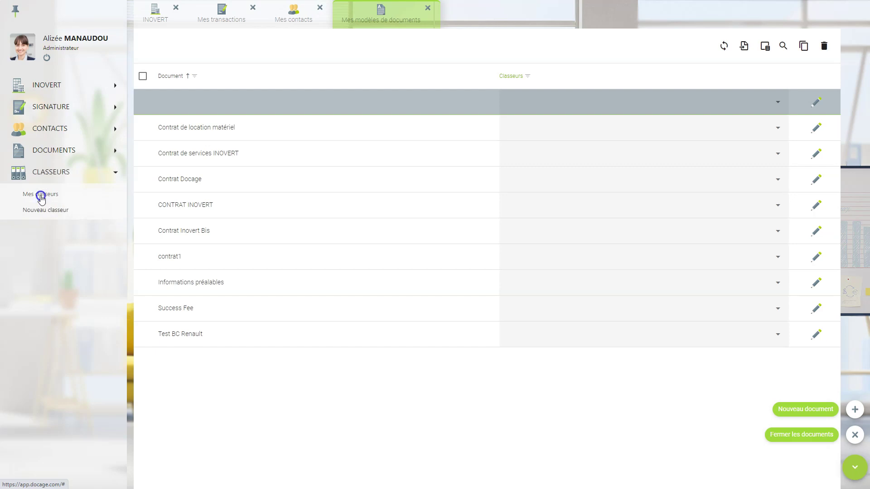